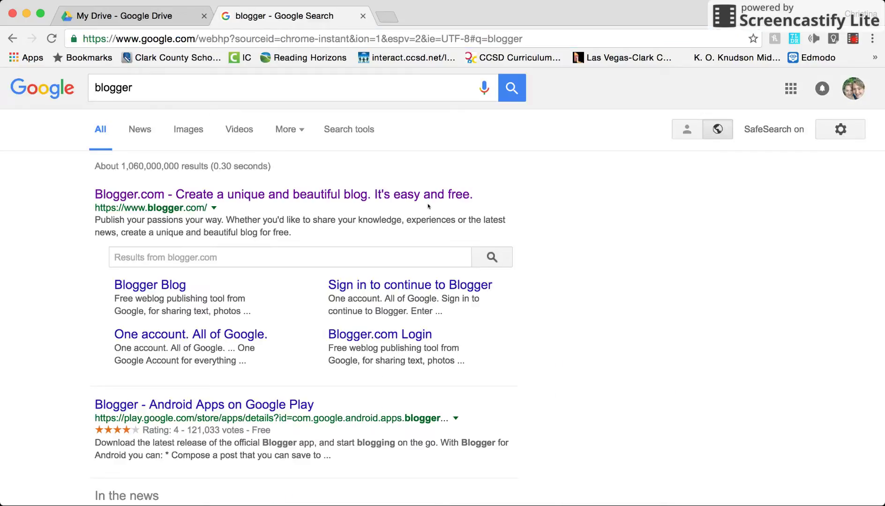
Step: Open Blogger and start a new blog titled with the family's surname followed by "Family Vacations"
click(428, 197)
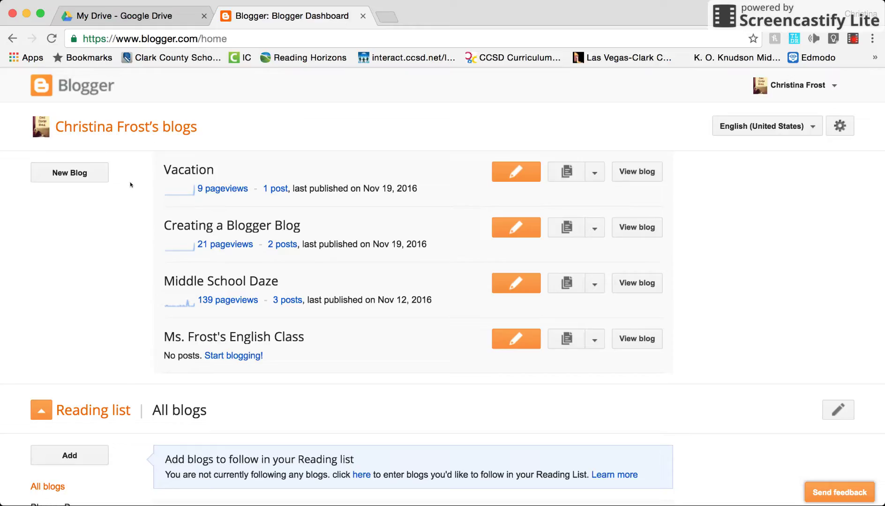
click(80, 175)
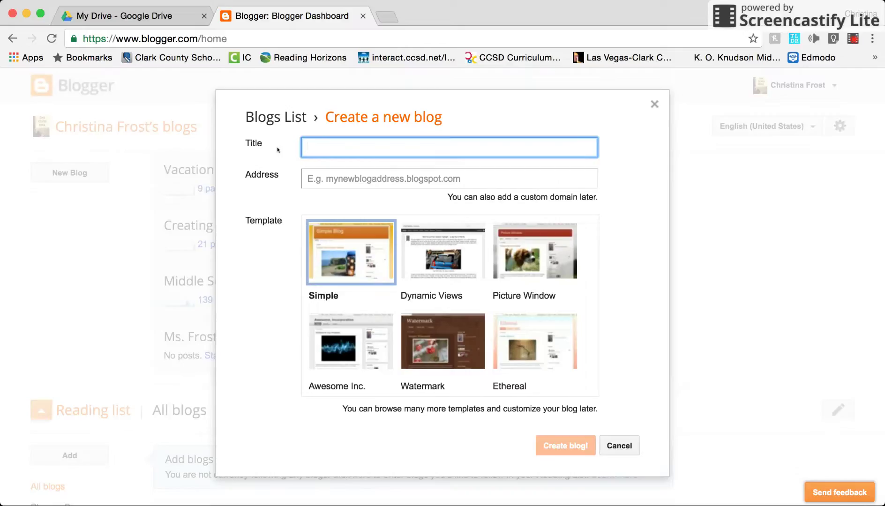
text(Frost Family Vacation)
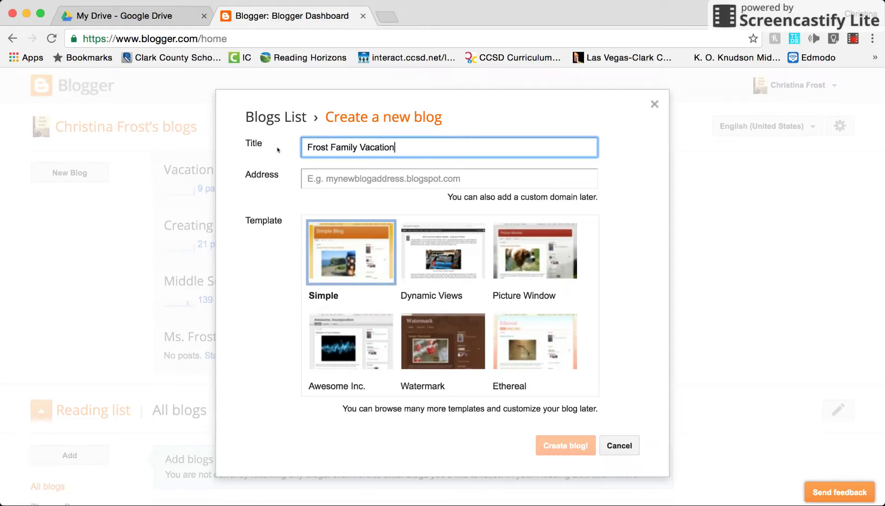
text(s)
Step: Set the new blog's blogspot.com address to its full title written as one lowercase word
click(344, 183)
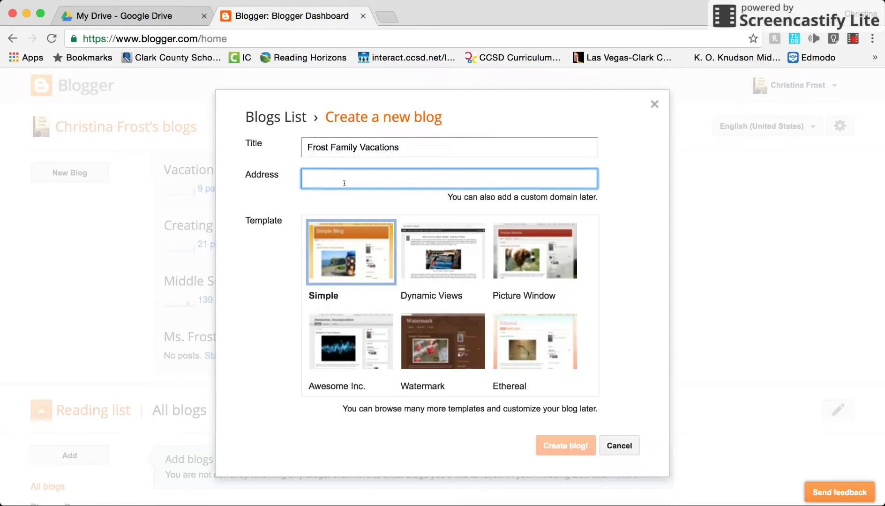
text(frost)
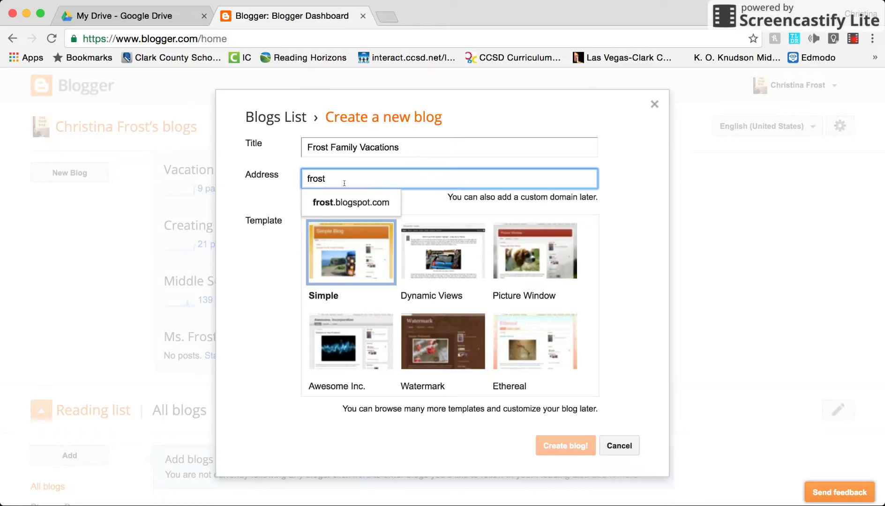
text(family)
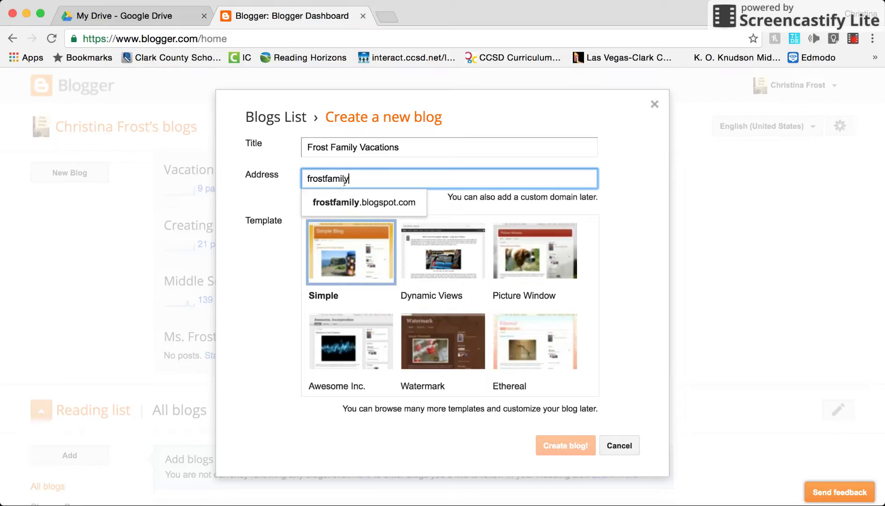
text(vacations)
click(374, 201)
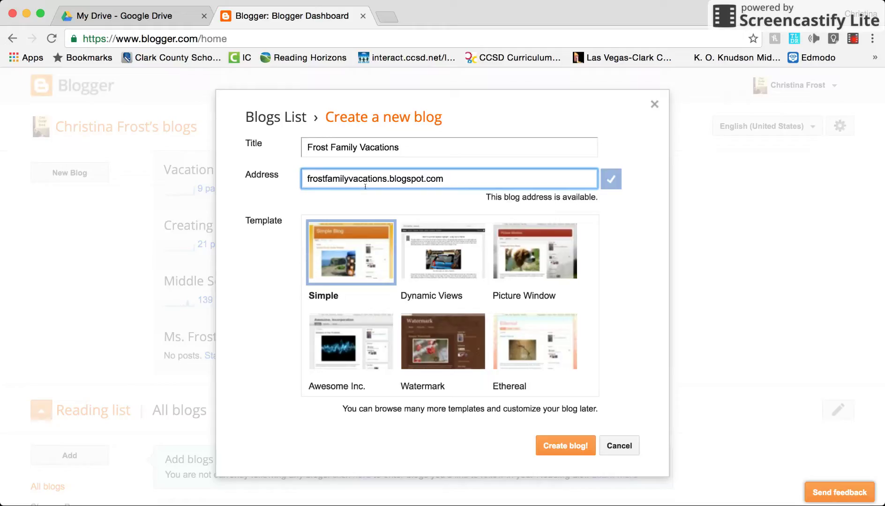
Step: Create the blog with the Simple template and decline the custom domain offer
click(372, 267)
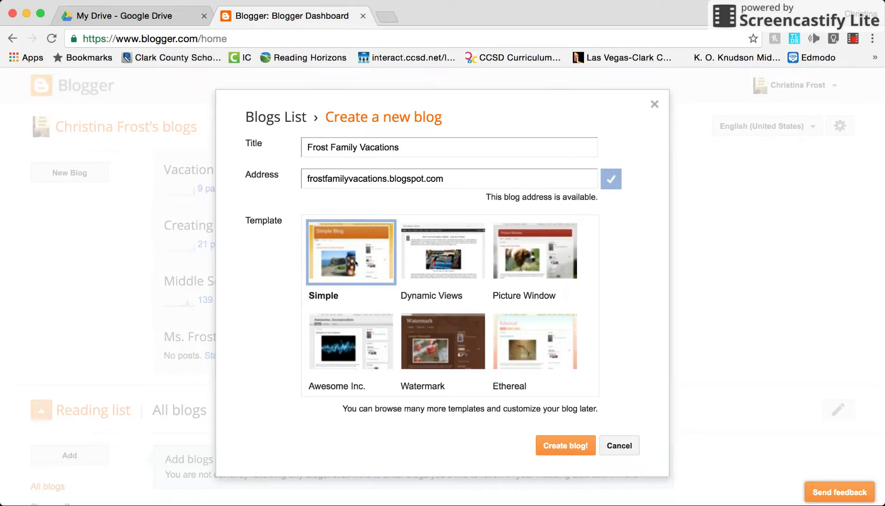
click(559, 448)
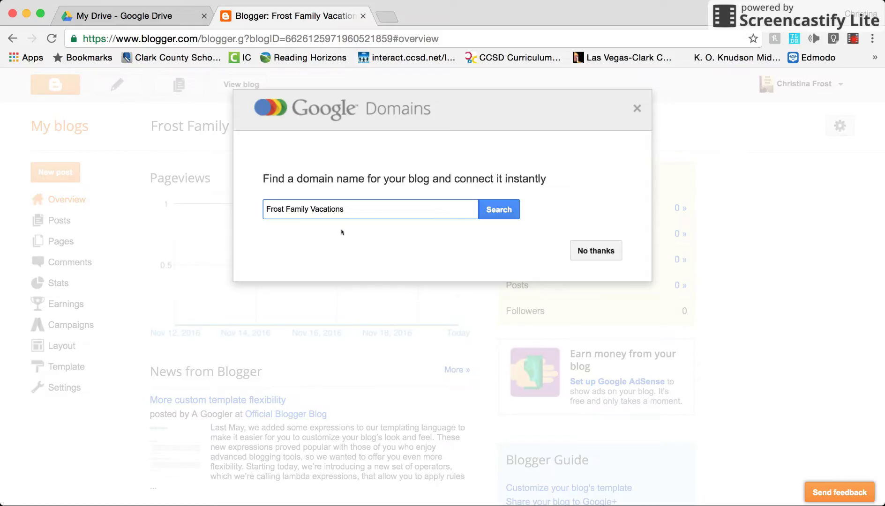
click(589, 249)
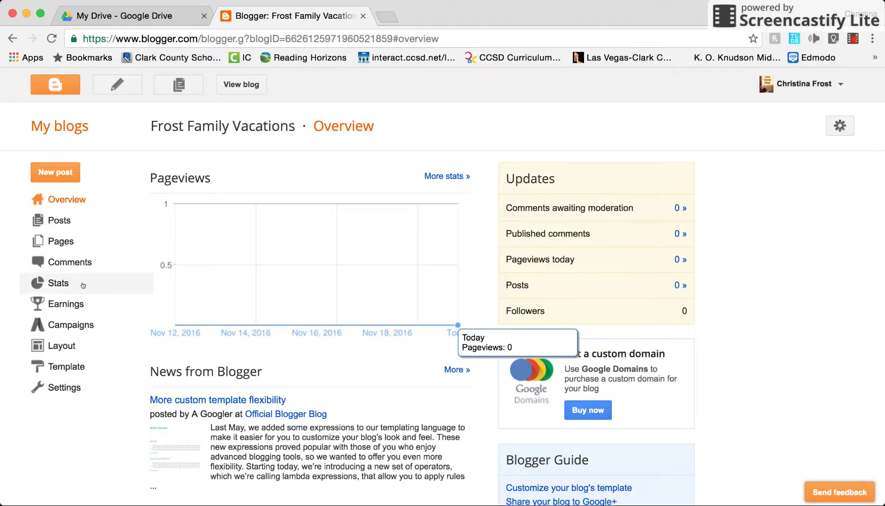
Step: Add a Translate gadget to the sidebar-right-1 section of the blog's layout
click(71, 346)
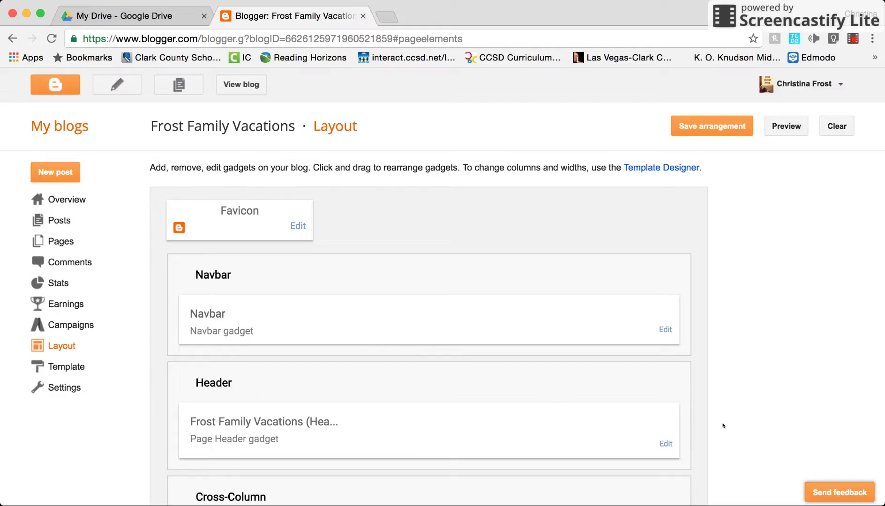
scroll(724, 426, down, 5)
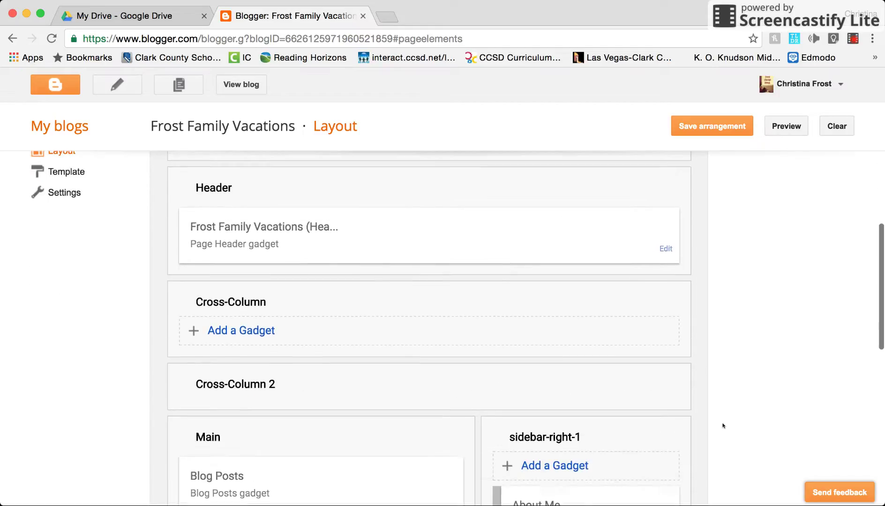
scroll(723, 426, down, 2)
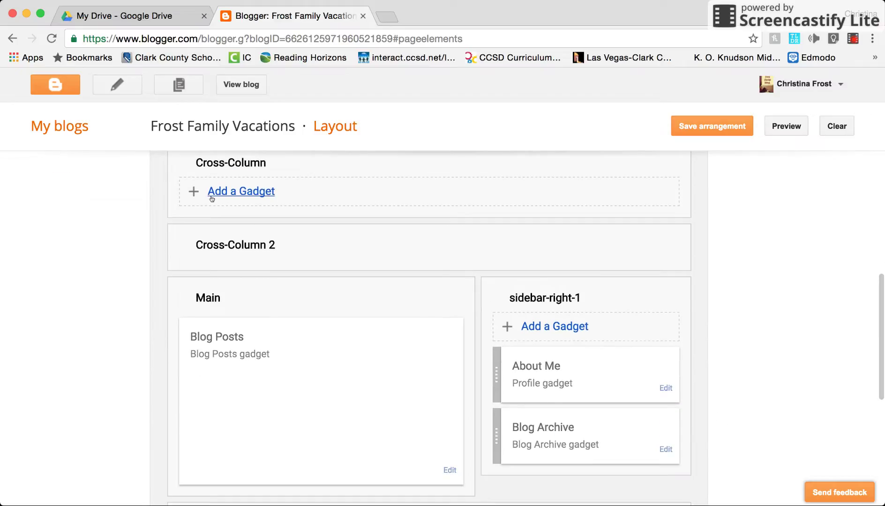
click(549, 328)
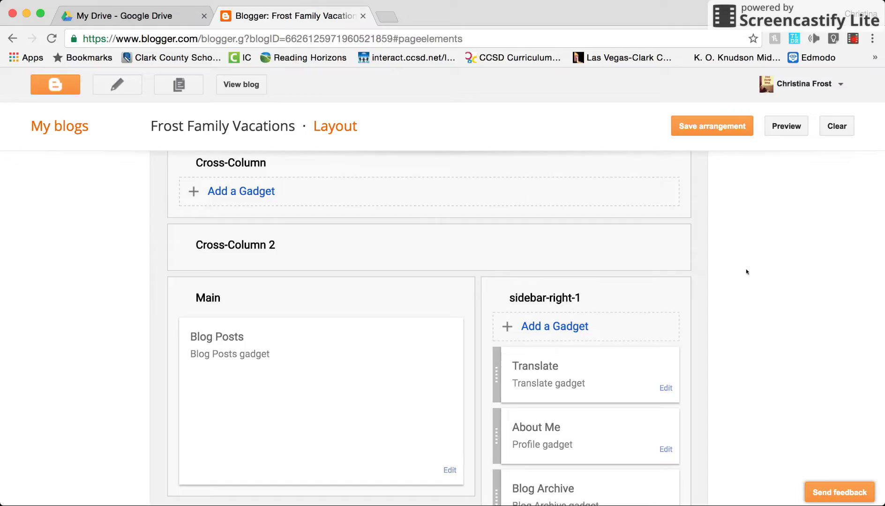
Step: Customize the blog's template in the Template Designer, choosing the light blue variant of Simple
scroll(746, 272, up, 3)
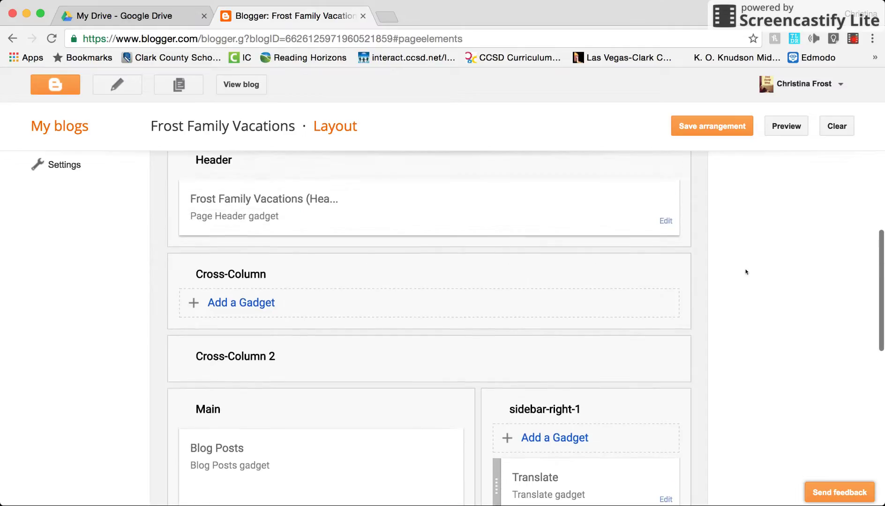
scroll(746, 272, down, 5)
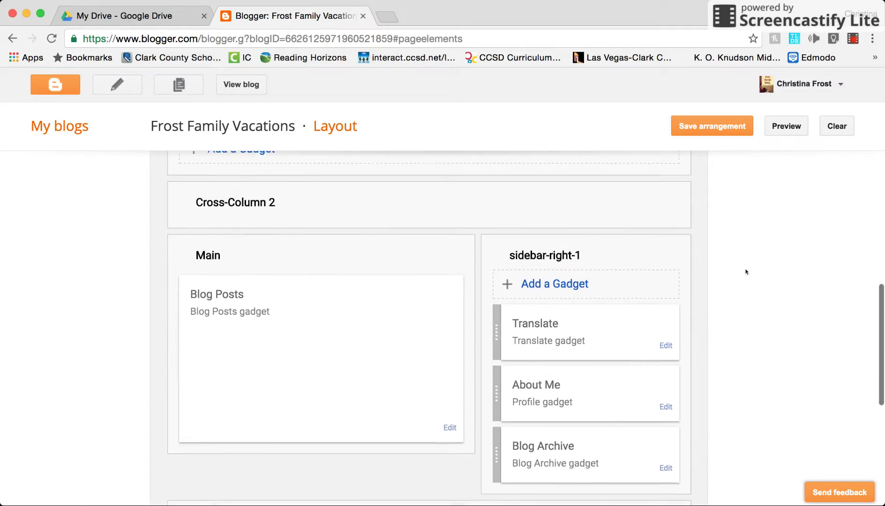
scroll(746, 272, down, 1)
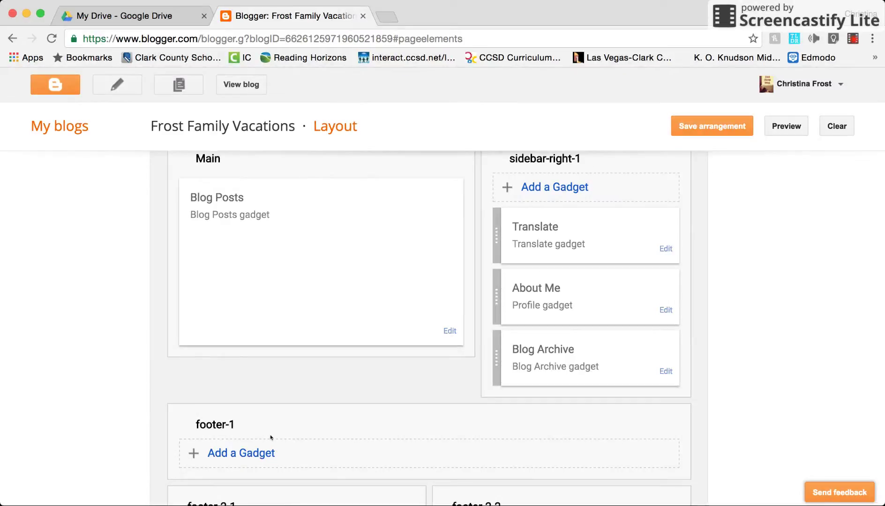
scroll(81, 341, up, 10)
scroll(81, 342, up, 2)
click(78, 317)
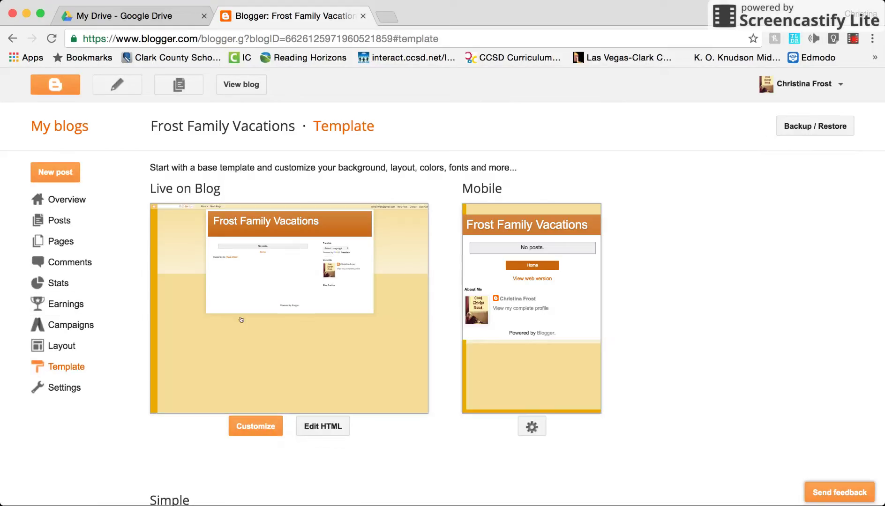
click(268, 431)
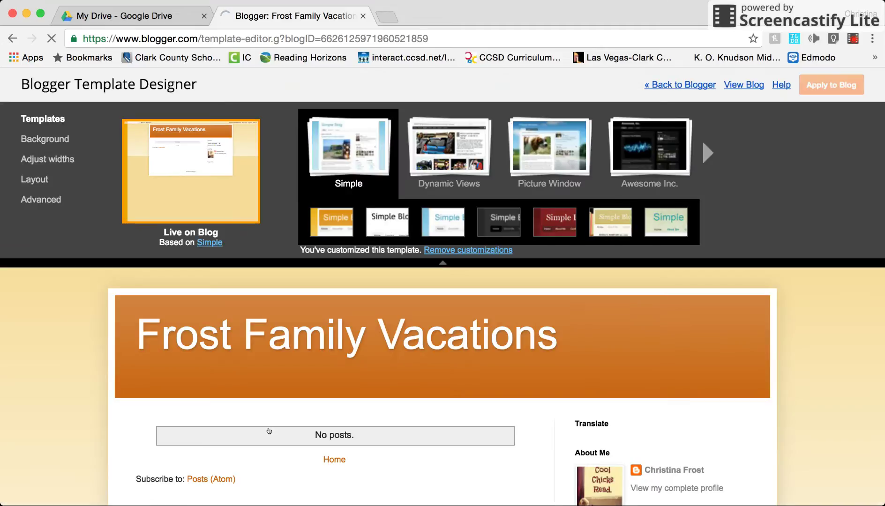
click(447, 222)
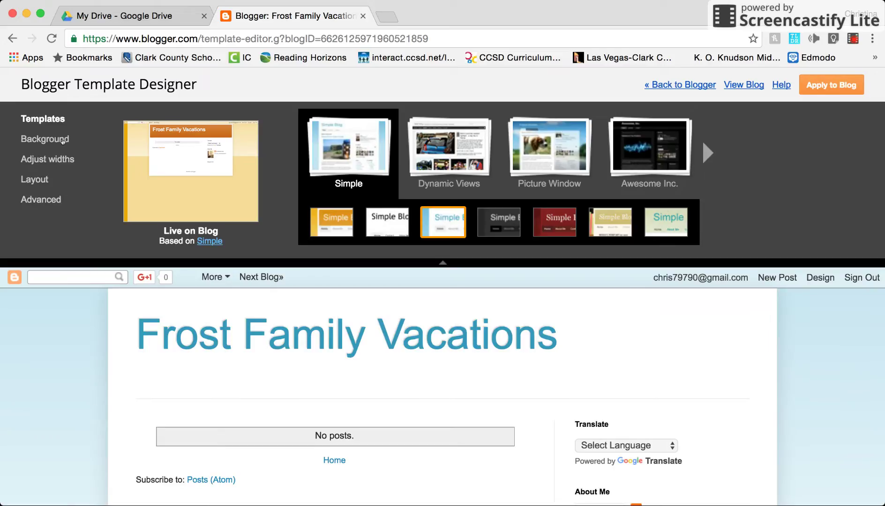
Step: Try the yellow and green suggested background color themes, then reselect the blue theme
click(62, 140)
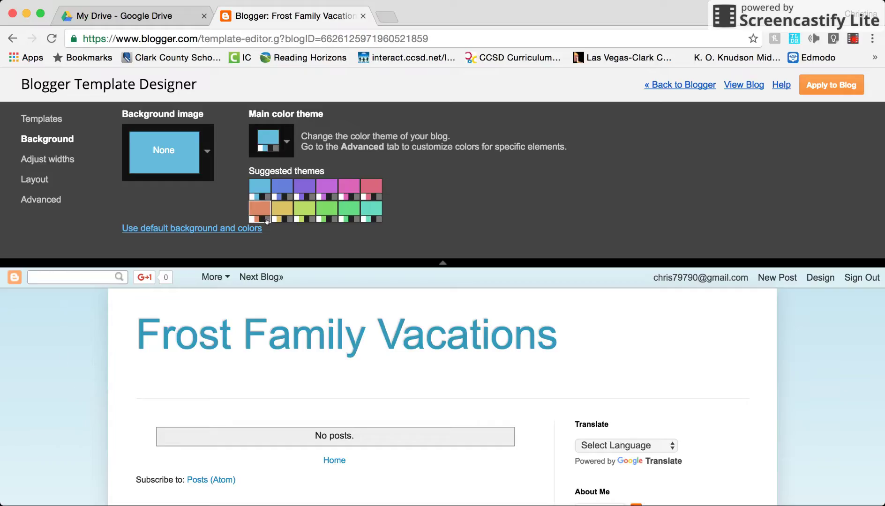
click(282, 210)
click(330, 210)
click(261, 191)
Step: Set the entire blog width to 1000 px and the right sidebar width to 290 px
click(72, 160)
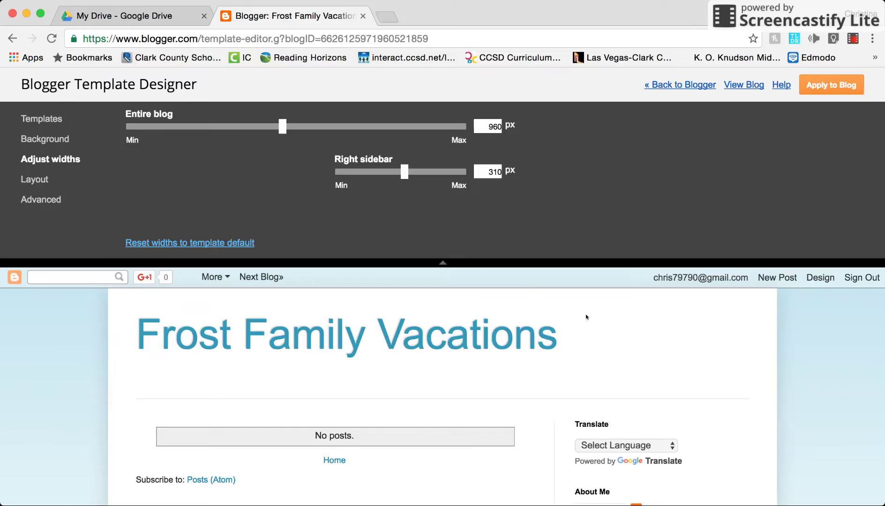
mouse_move(283, 134)
mouse_down()
mouse_move(304, 135)
mouse_move(296, 132)
mouse_up()
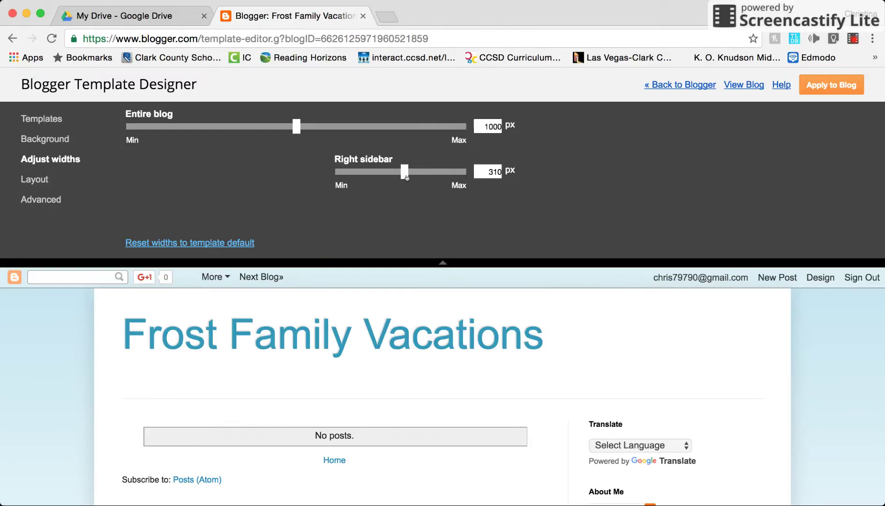
drag(405, 177, 398, 177)
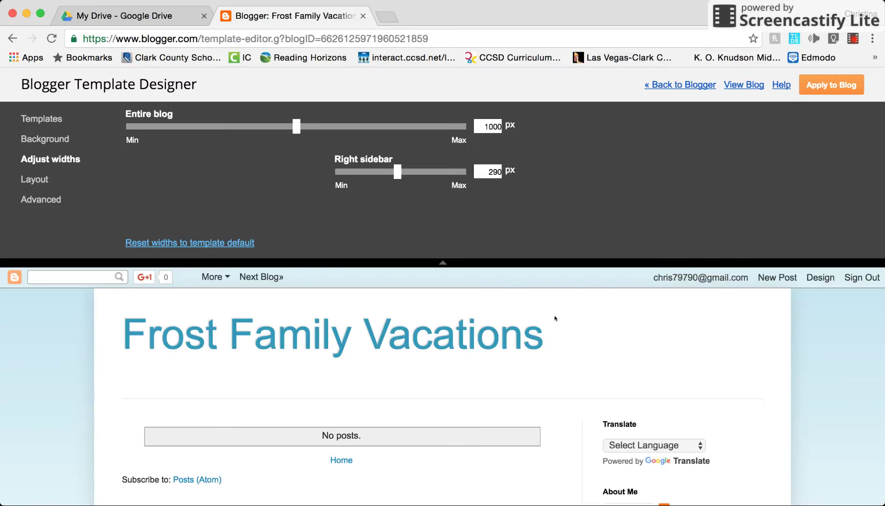
Step: In the advanced link settings, set the visited color to #3299bb and give the link color the same template teal
click(23, 182)
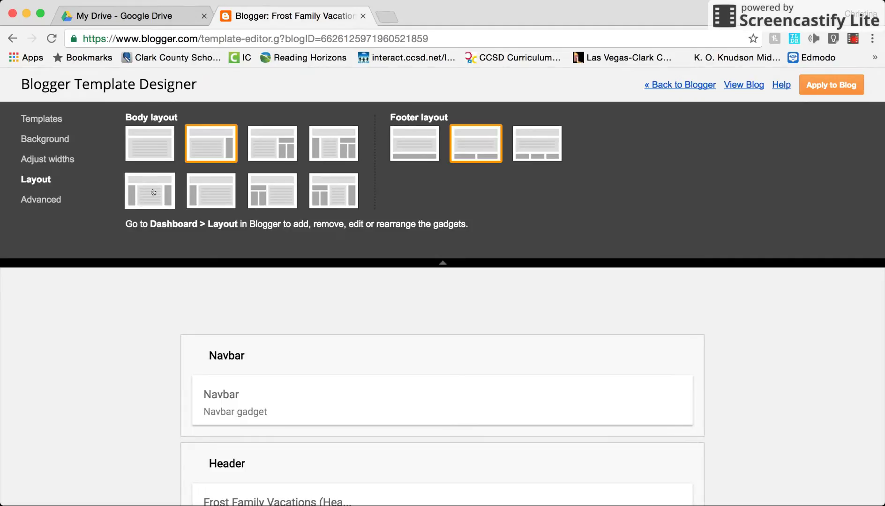
click(38, 201)
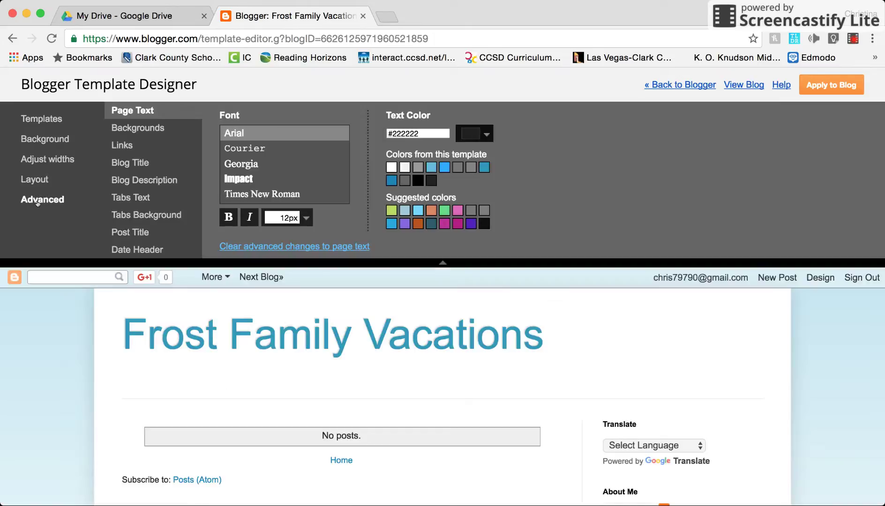
click(158, 133)
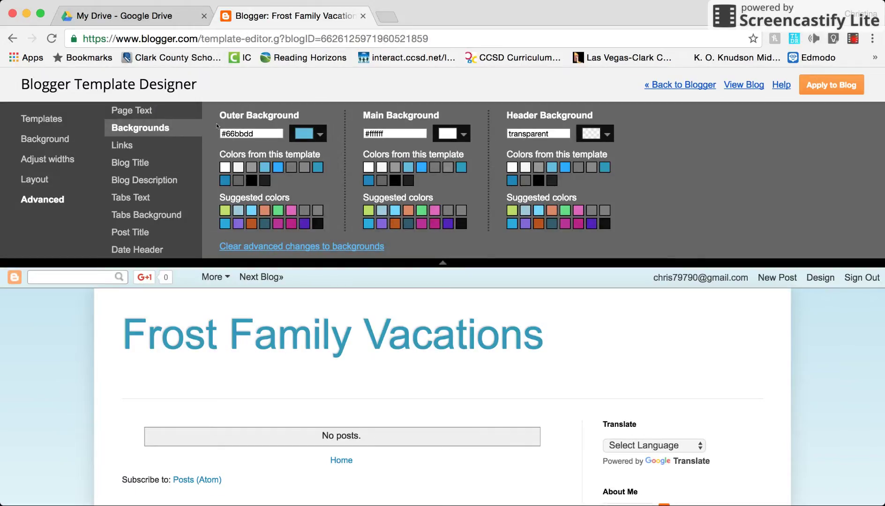
click(150, 148)
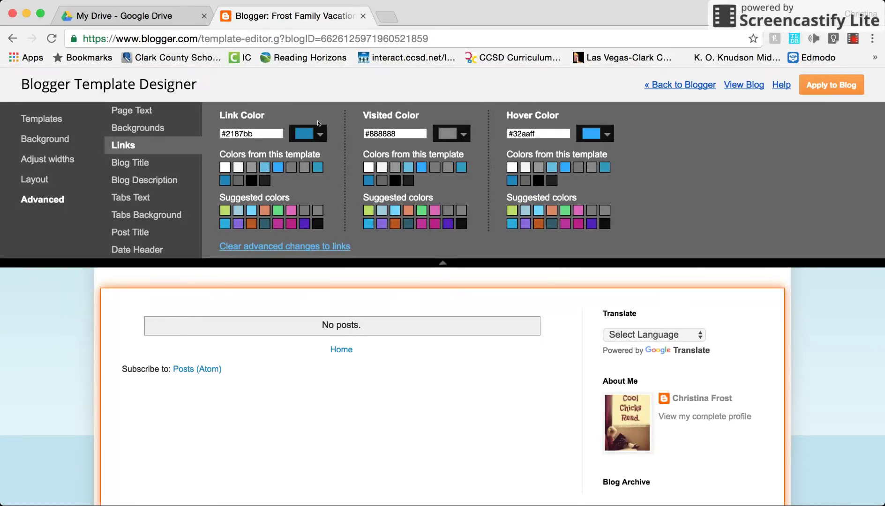
click(465, 135)
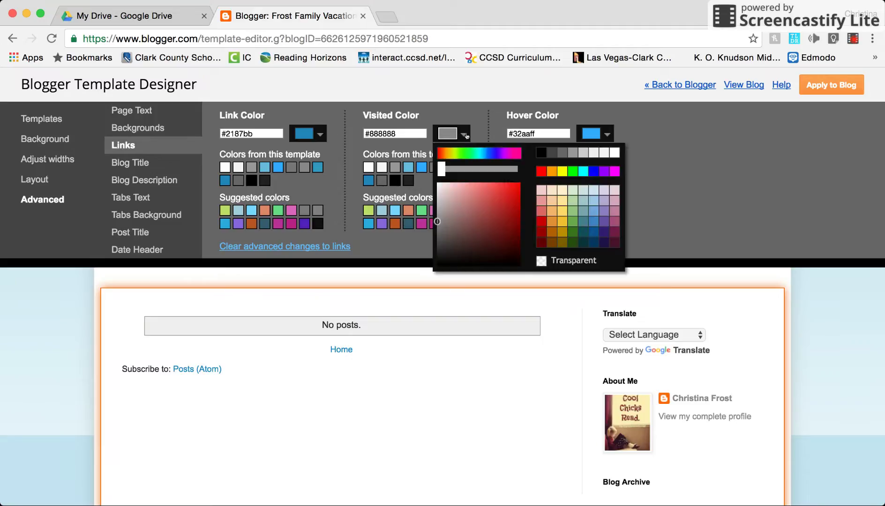
click(466, 135)
click(462, 168)
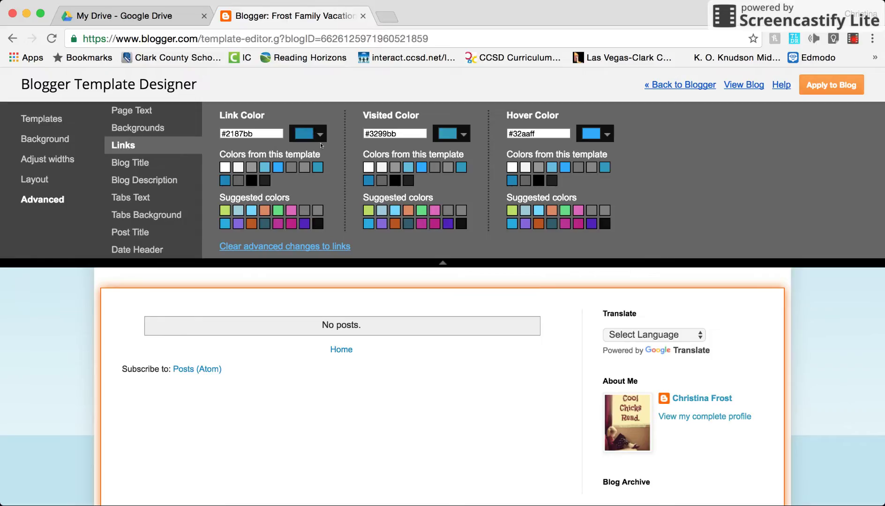
click(317, 171)
Step: Set the blog title's font to Impact and its color to dark blue #0b5394
click(144, 163)
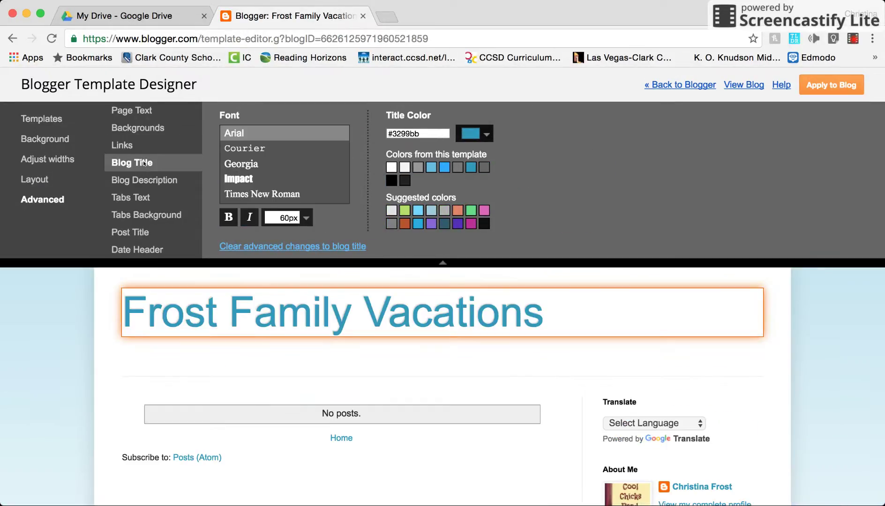
click(238, 179)
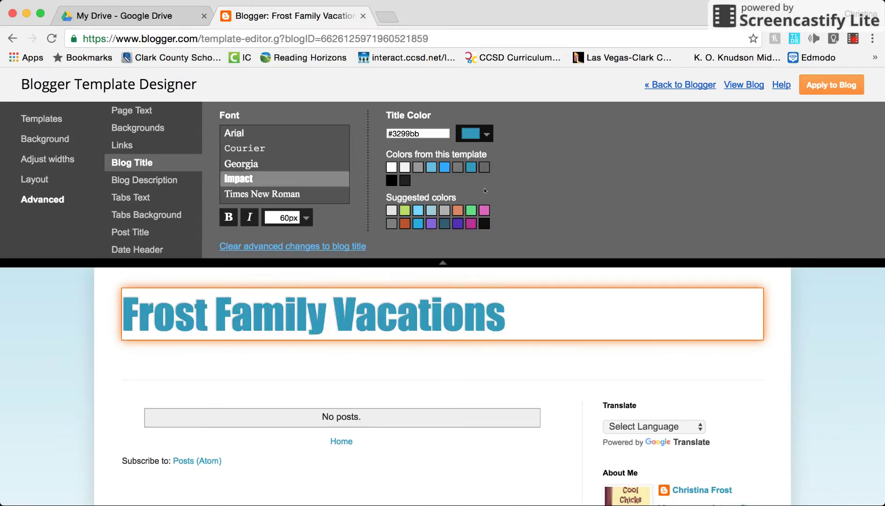
click(476, 134)
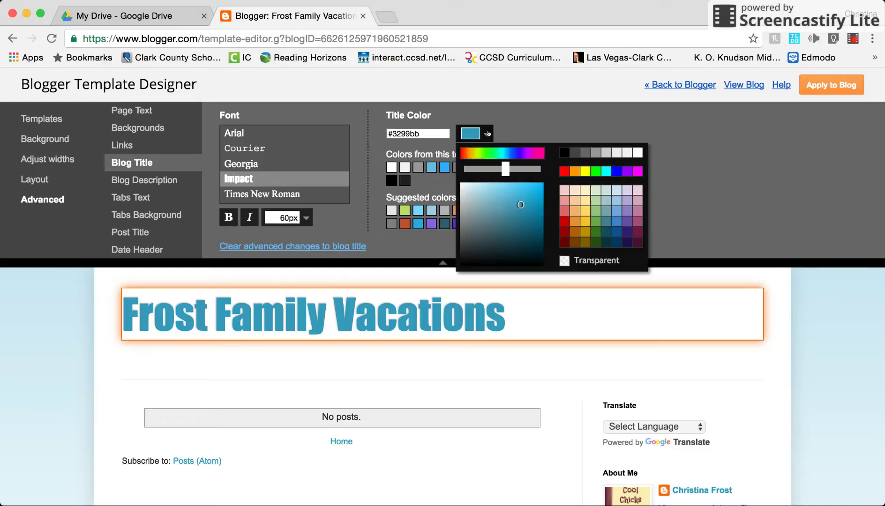
click(617, 232)
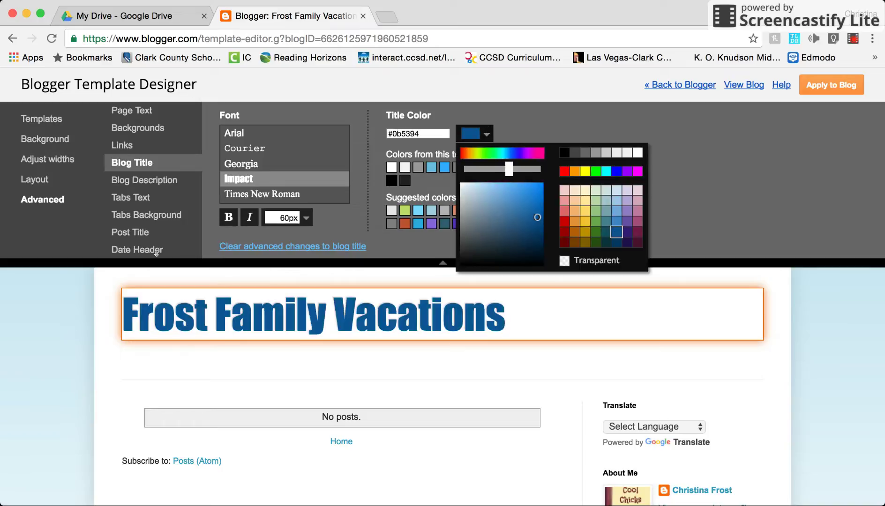
Step: Look through the advanced settings for the blog description, tabs text and tabs background
click(163, 182)
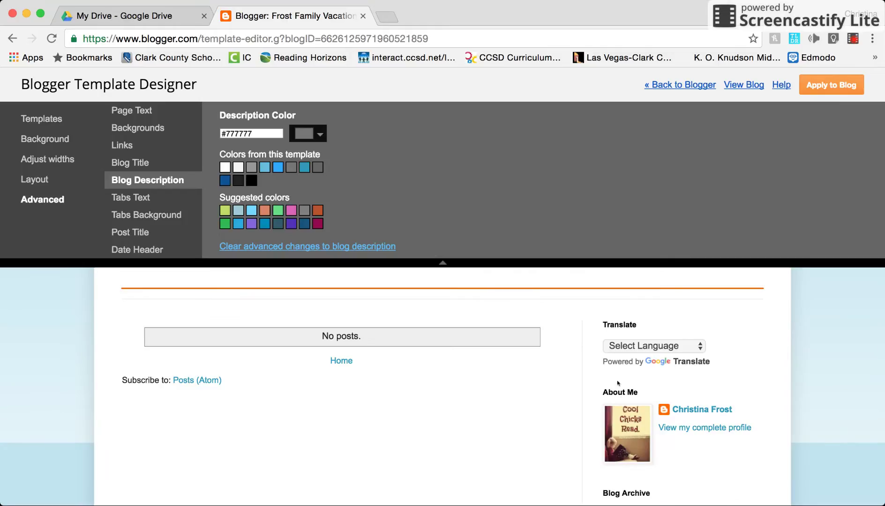
click(136, 198)
click(146, 216)
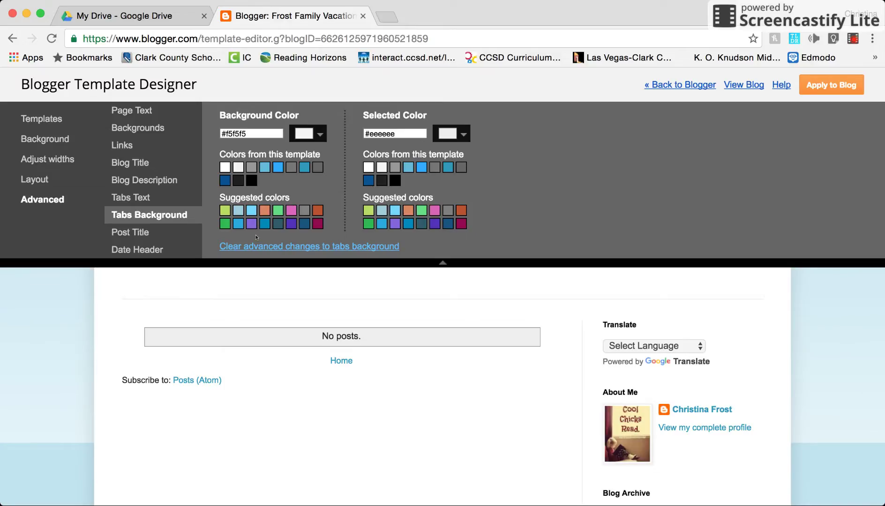
Step: Apply the customized Simple template to the blog and view the live blog
click(61, 121)
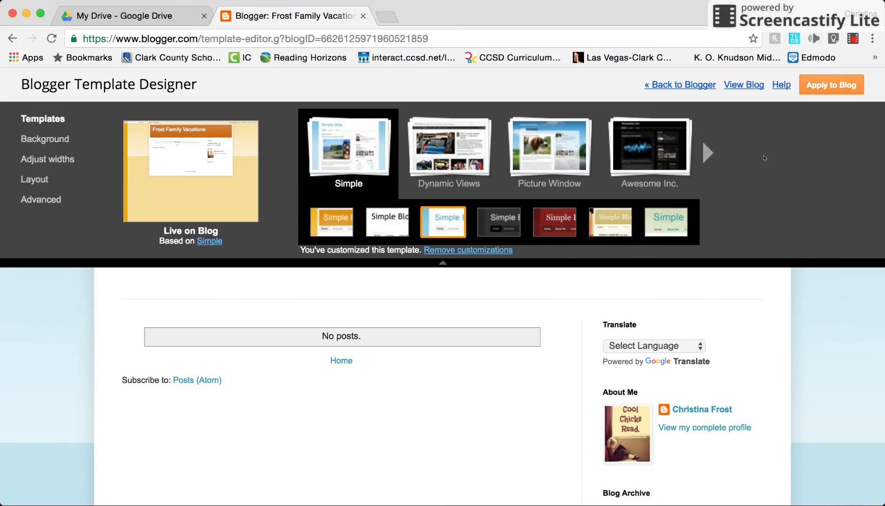
click(828, 87)
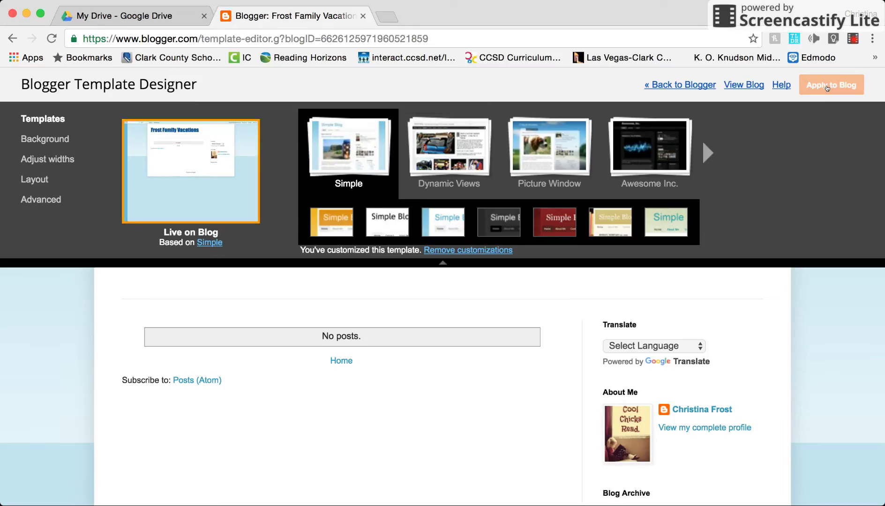
click(750, 88)
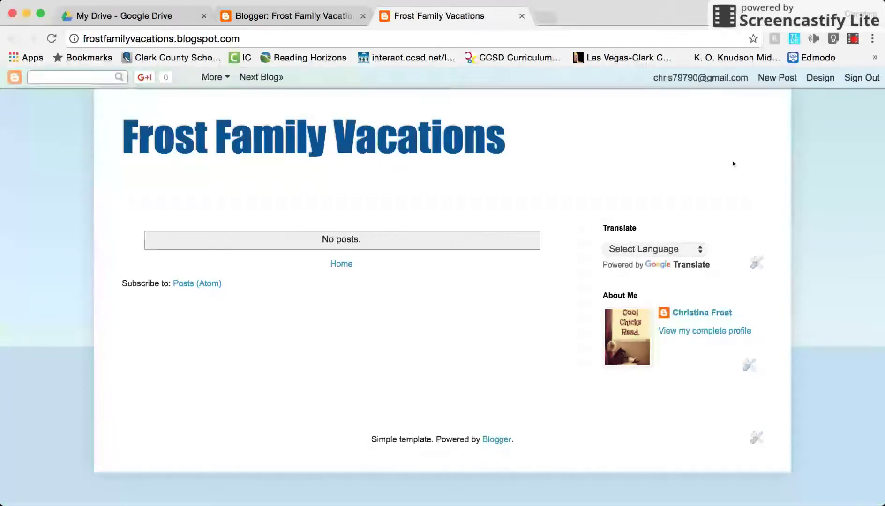
Step: Return to the Blogger dashboard and create a new post titled "Crater Lake"
click(335, 17)
click(690, 85)
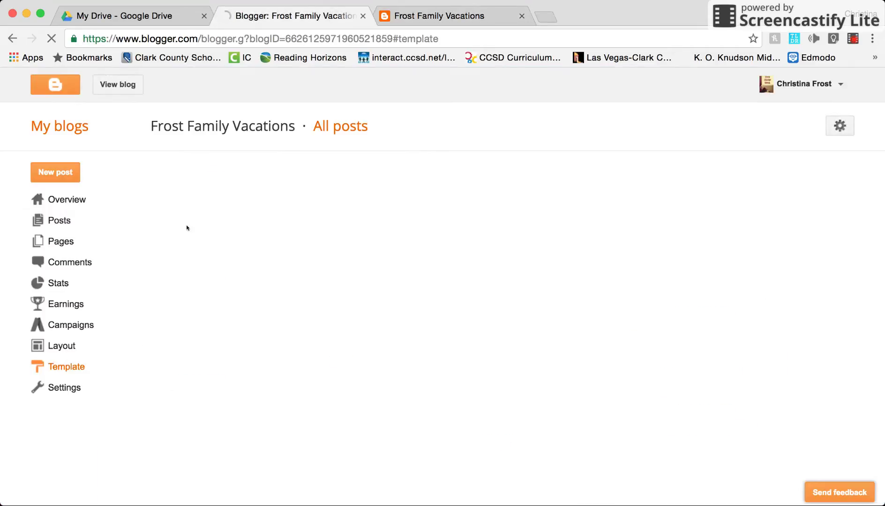
click(69, 223)
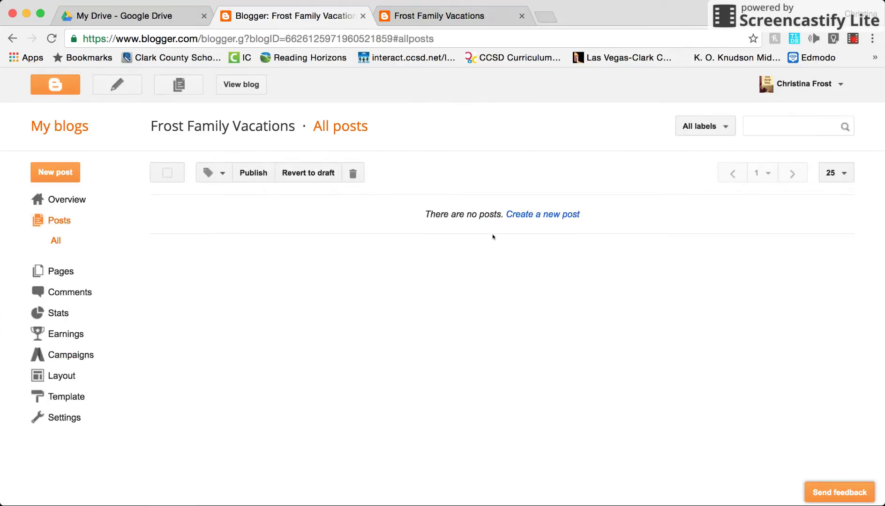
click(523, 214)
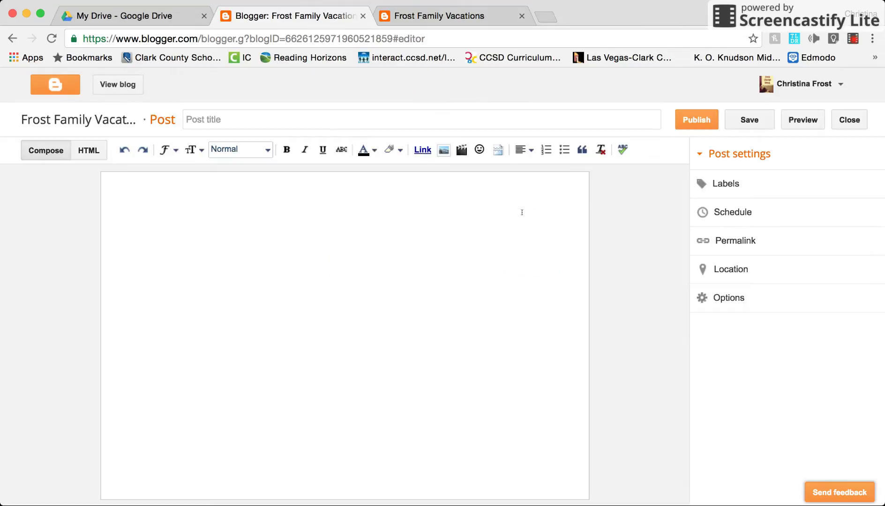
click(233, 125)
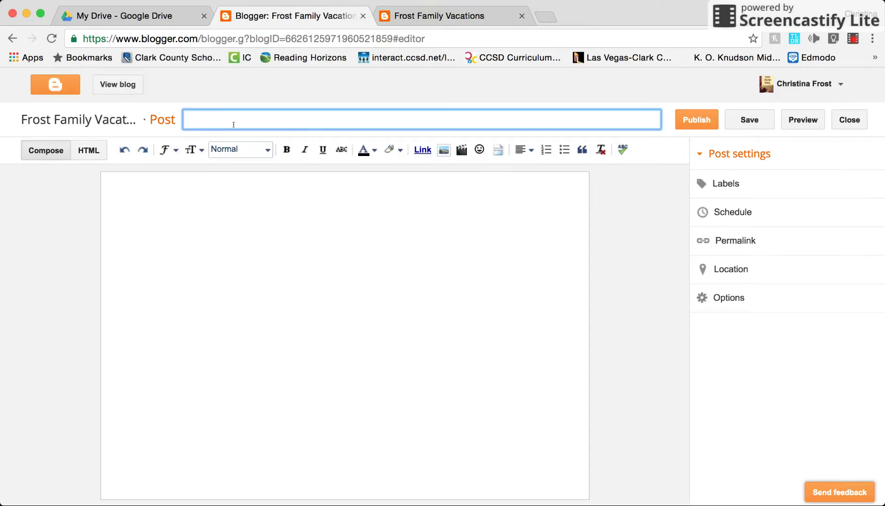
text(Crater Lake)
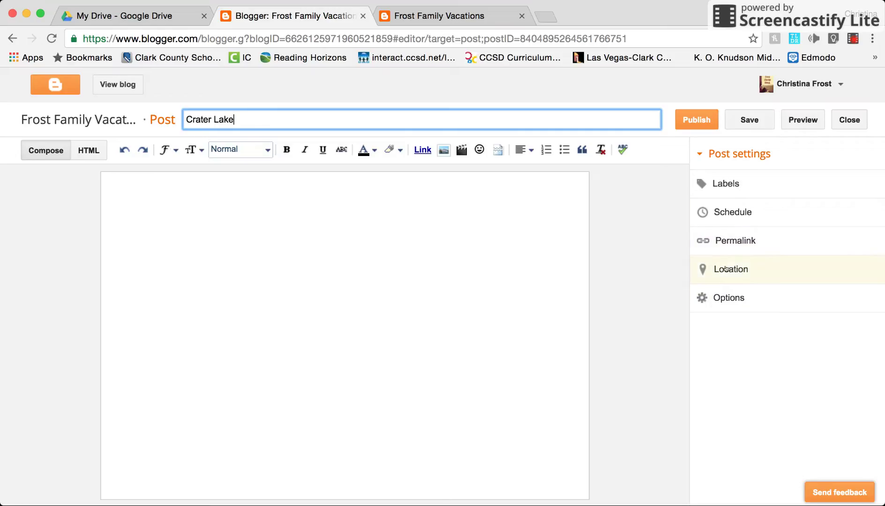
Step: Review the post's comment, compose and line break options and its schedule settings
click(706, 299)
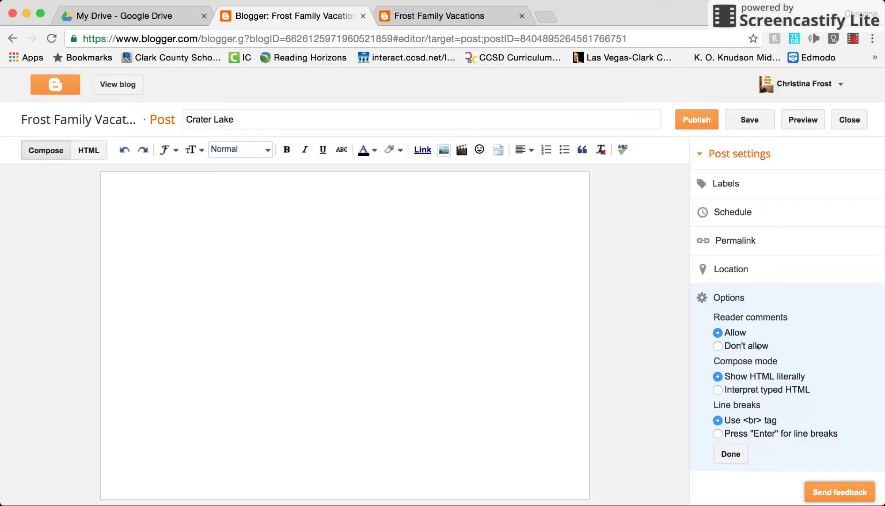
click(731, 454)
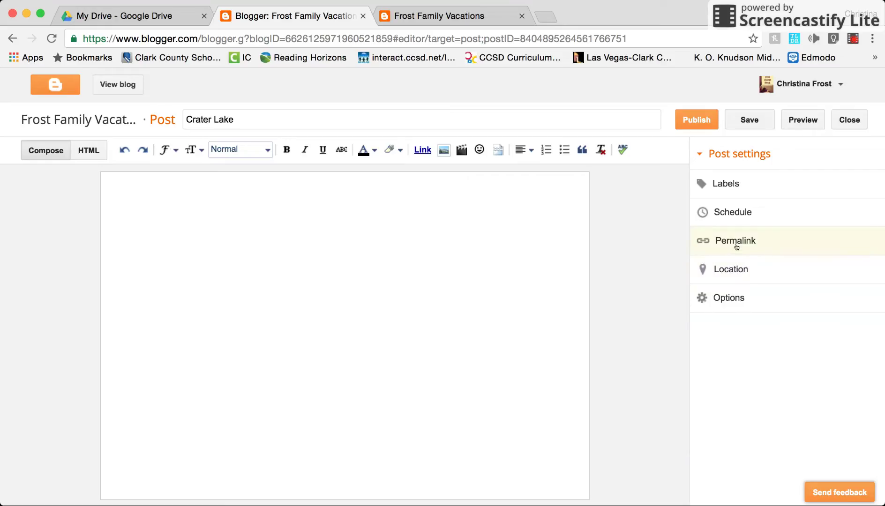
click(738, 214)
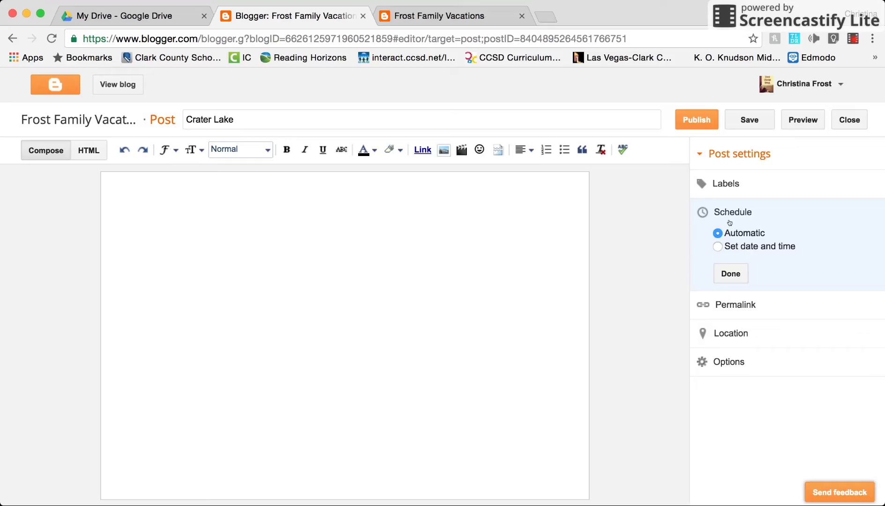
click(730, 275)
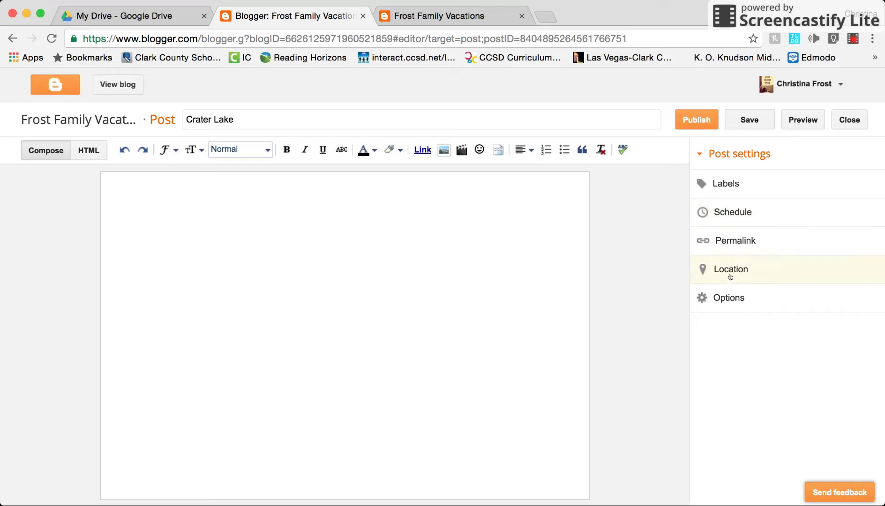
Step: Insert the lake photo from the "Creating a Blogger Blog" album in Google Album Archive into the post
click(443, 151)
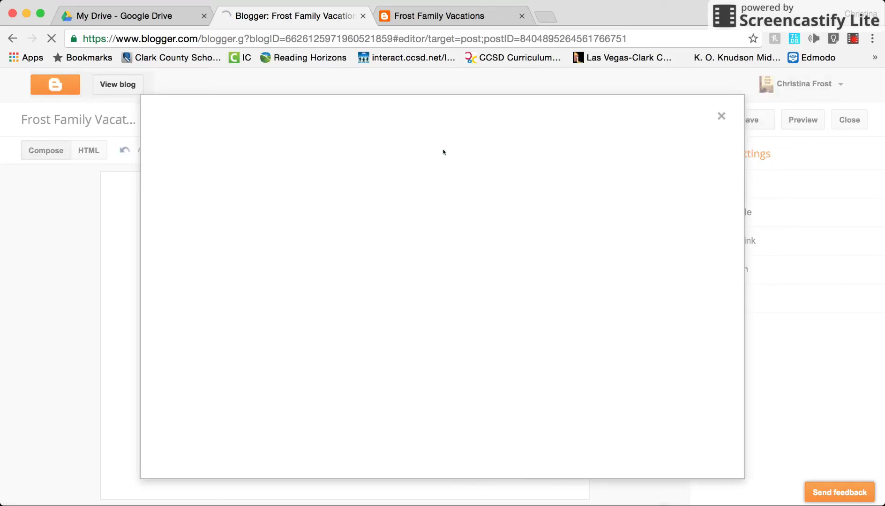
click(406, 167)
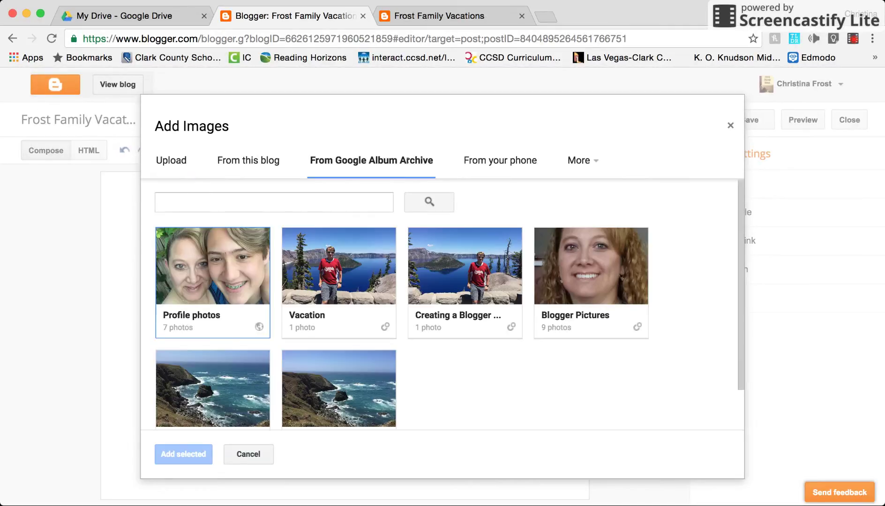
click(501, 288)
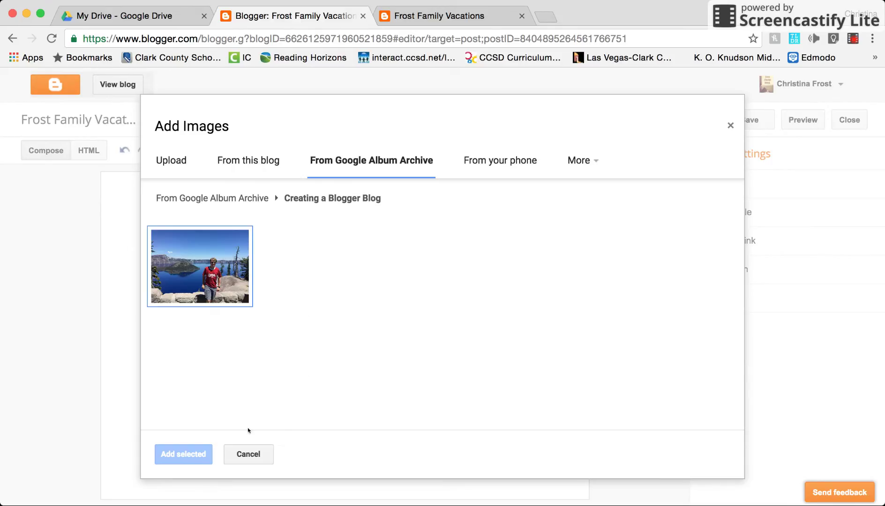
click(232, 279)
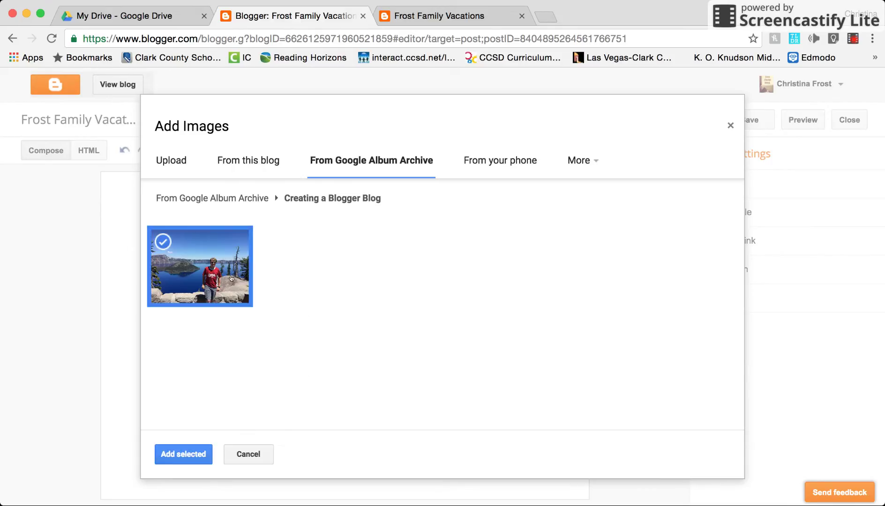
click(199, 454)
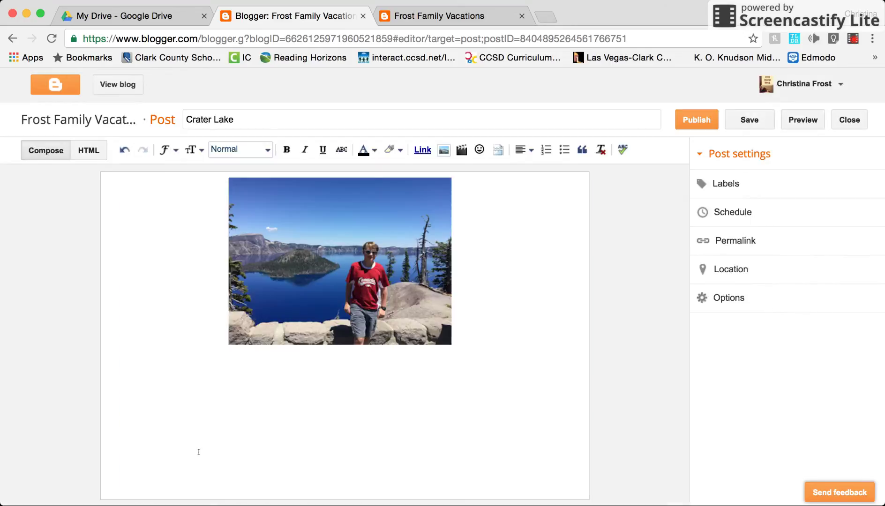
Step: Publish the Crater Lake post and view it on the live blog
click(699, 120)
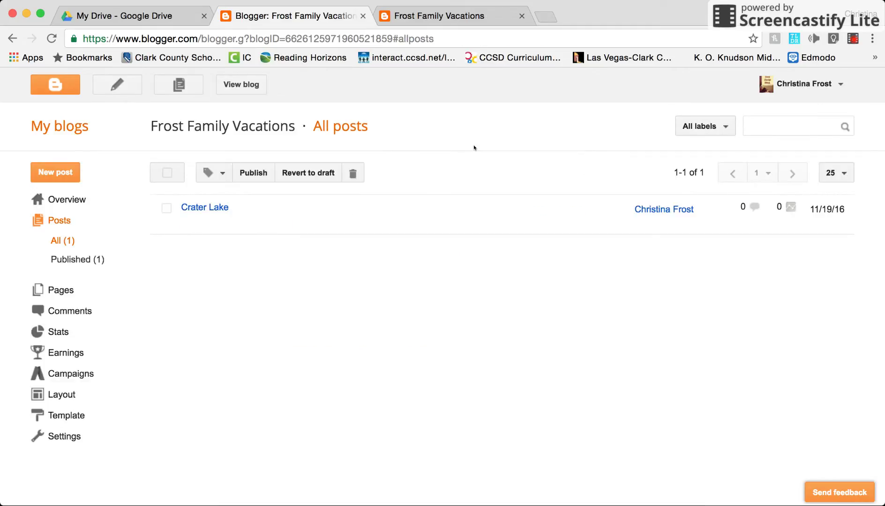
click(246, 84)
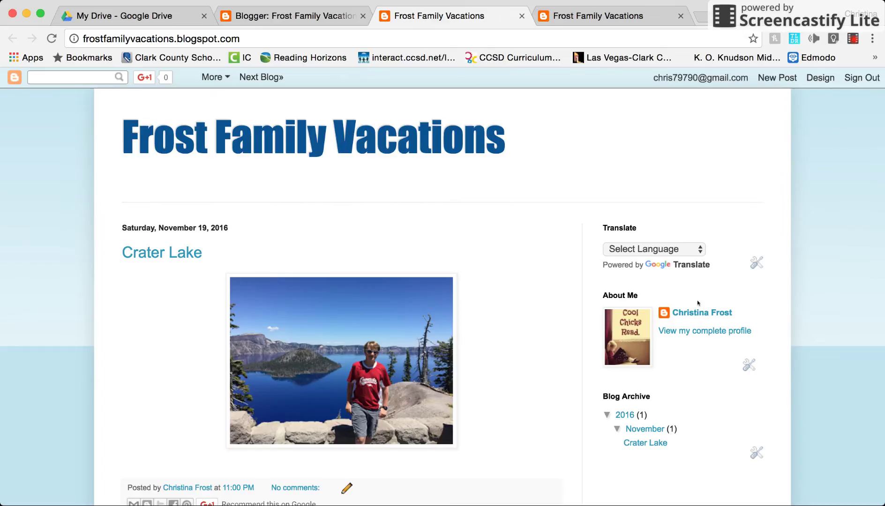
click(761, 264)
Step: Go to the blog's page management and publish a new blank page titled "Germany"
click(821, 78)
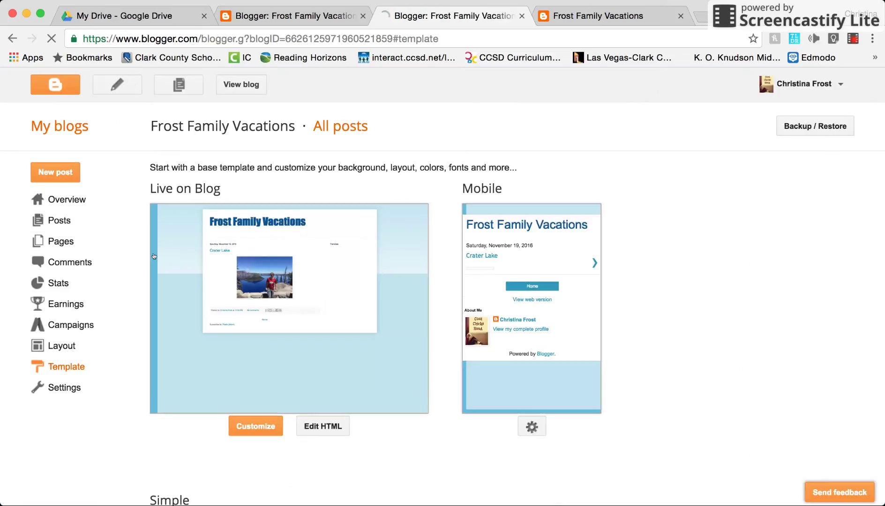
click(56, 245)
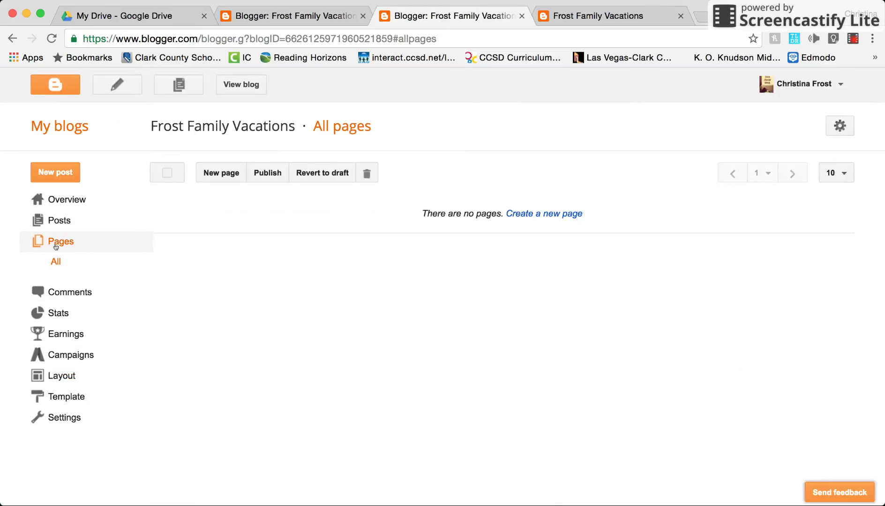
click(220, 175)
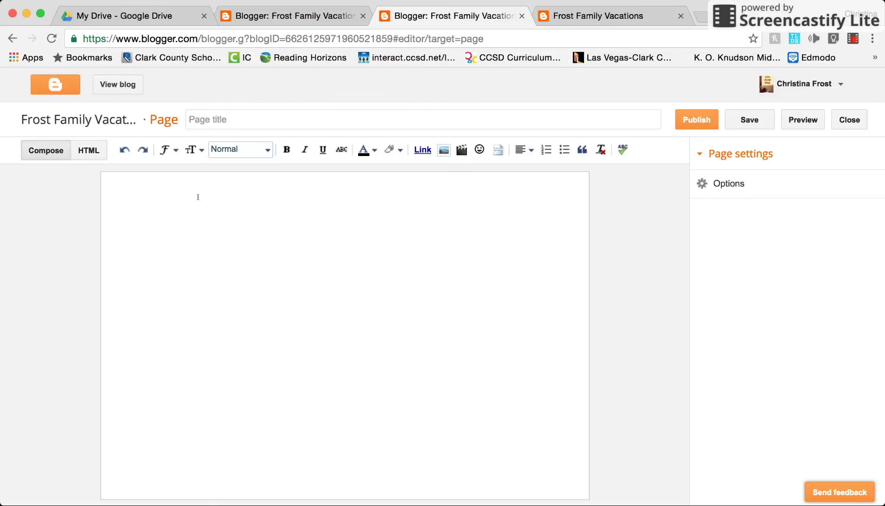
click(256, 119)
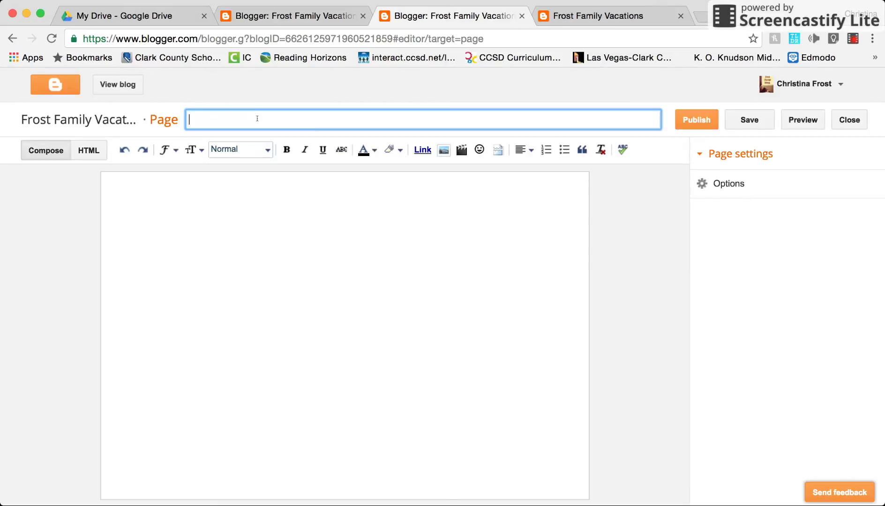
text(Germany)
click(676, 117)
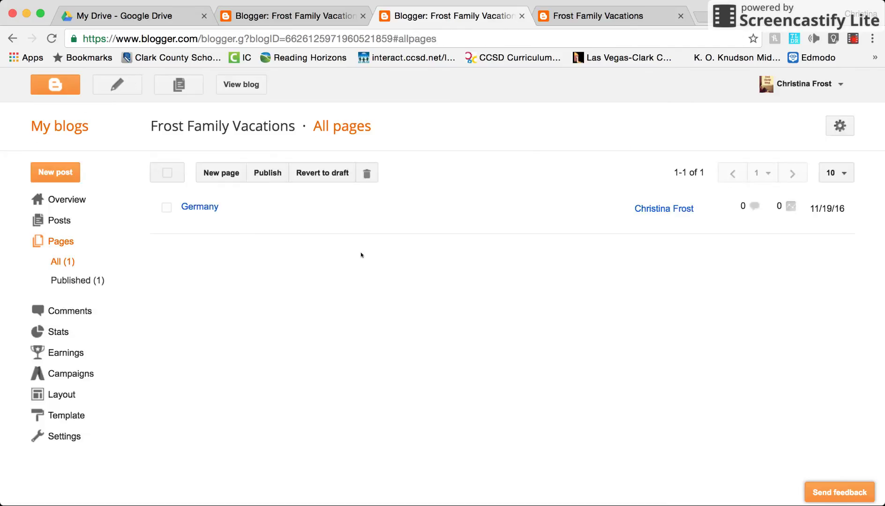
Step: Publish another blank page titled "West Coast Road Trip" and view the live blog
click(231, 173)
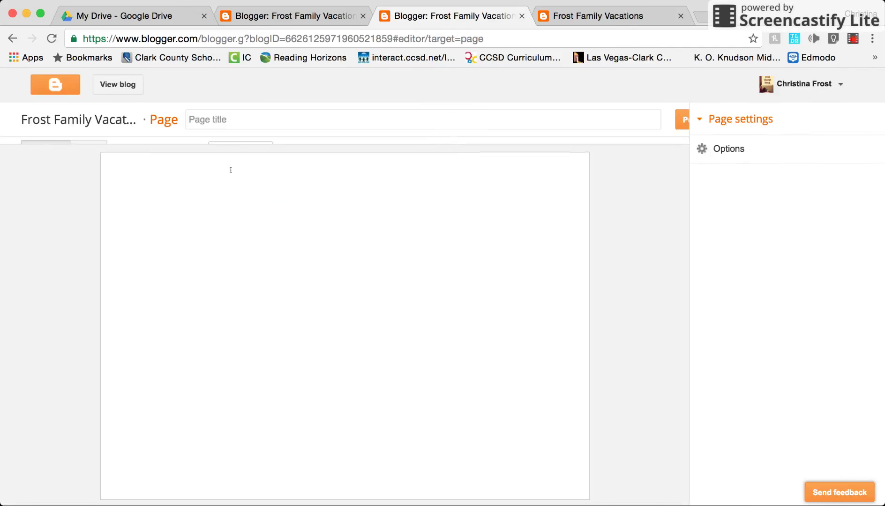
click(234, 119)
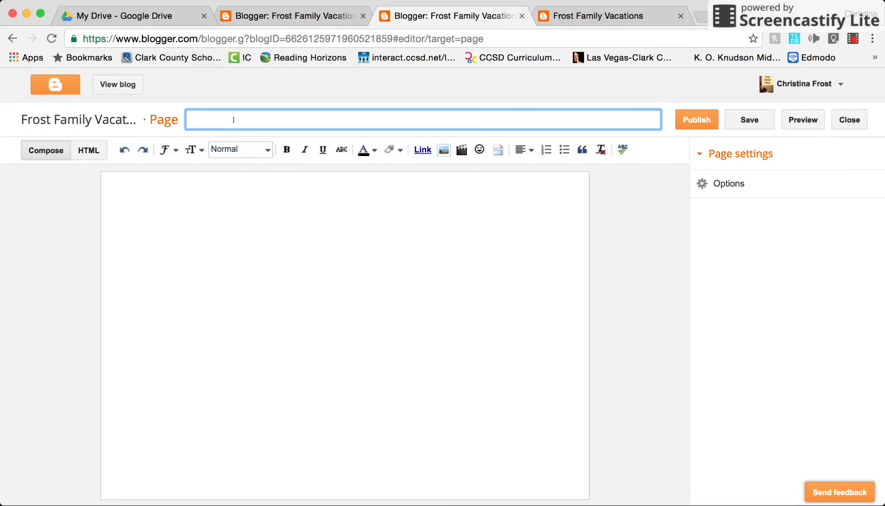
text(West Coast Road Trip)
click(700, 120)
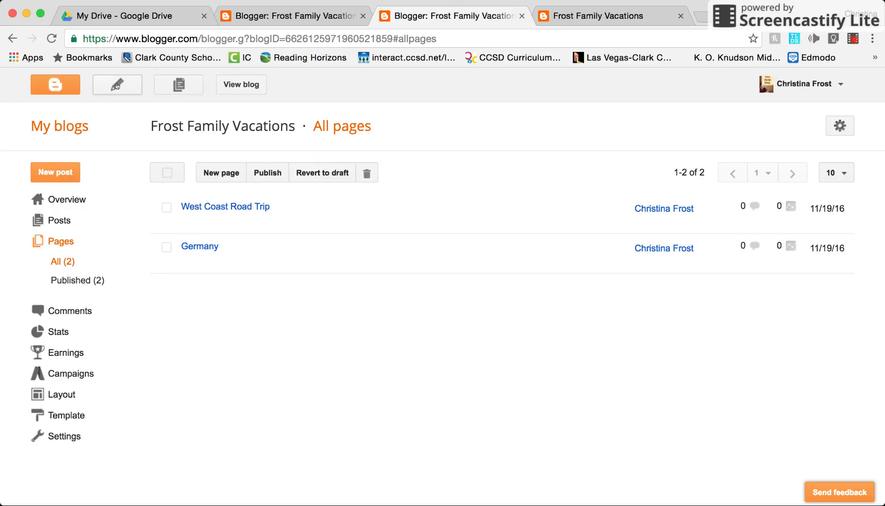
click(236, 86)
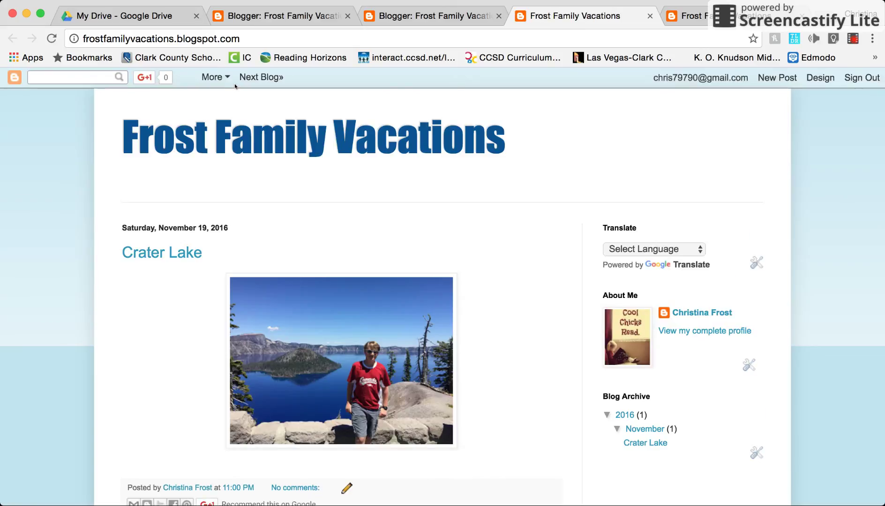